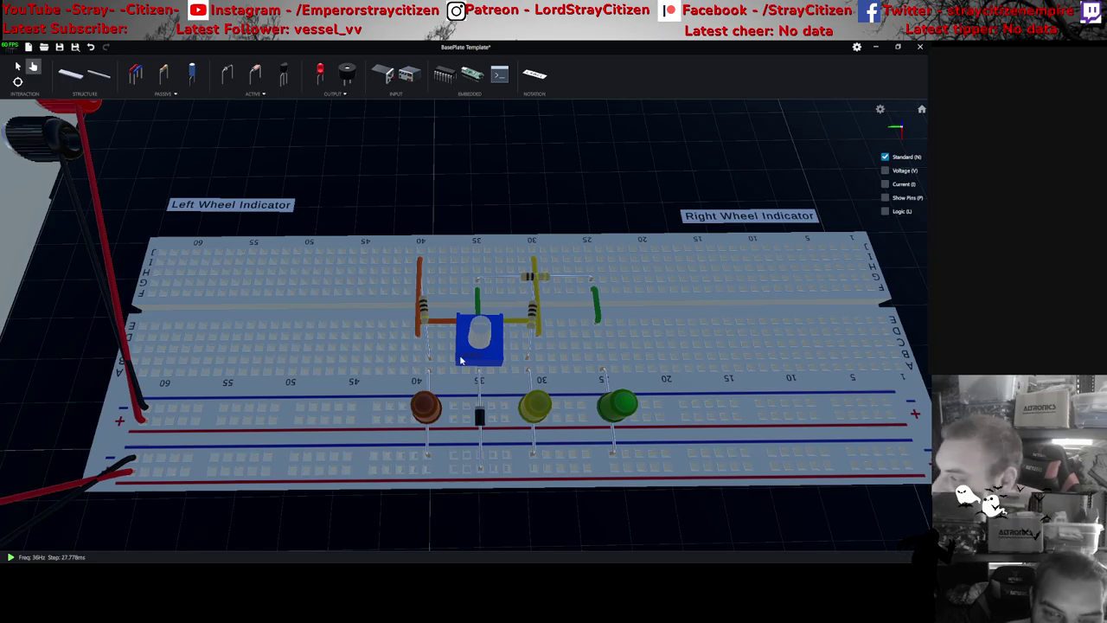
- Inspect the properties of the resistor in line with the orange LED
left_click_drag(471, 383, 423, 321)
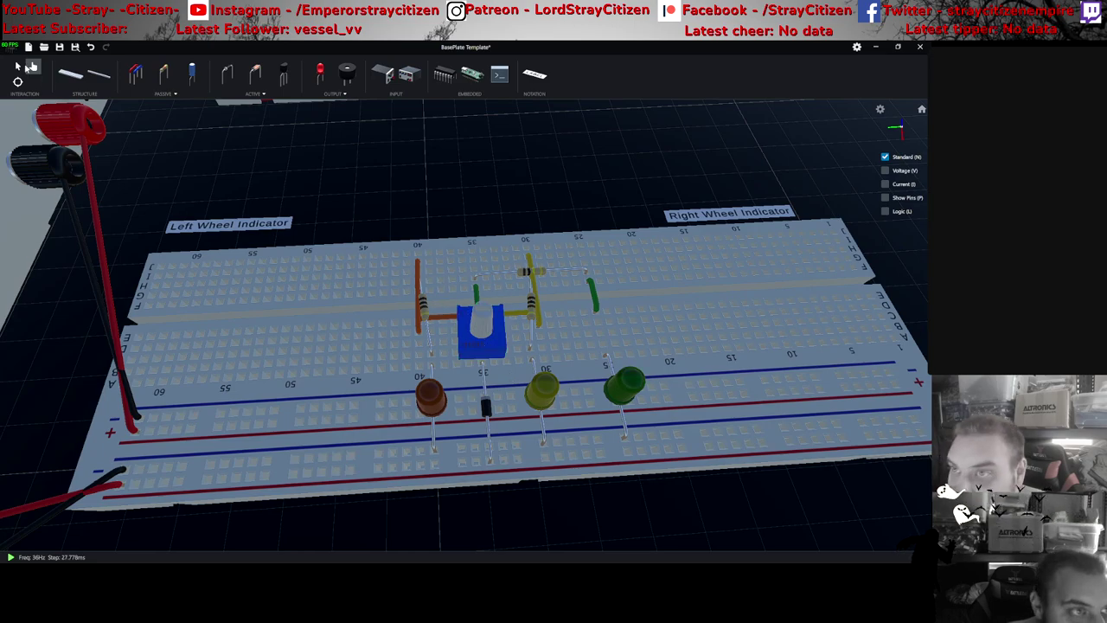
left_click(17, 66)
left_click(422, 304)
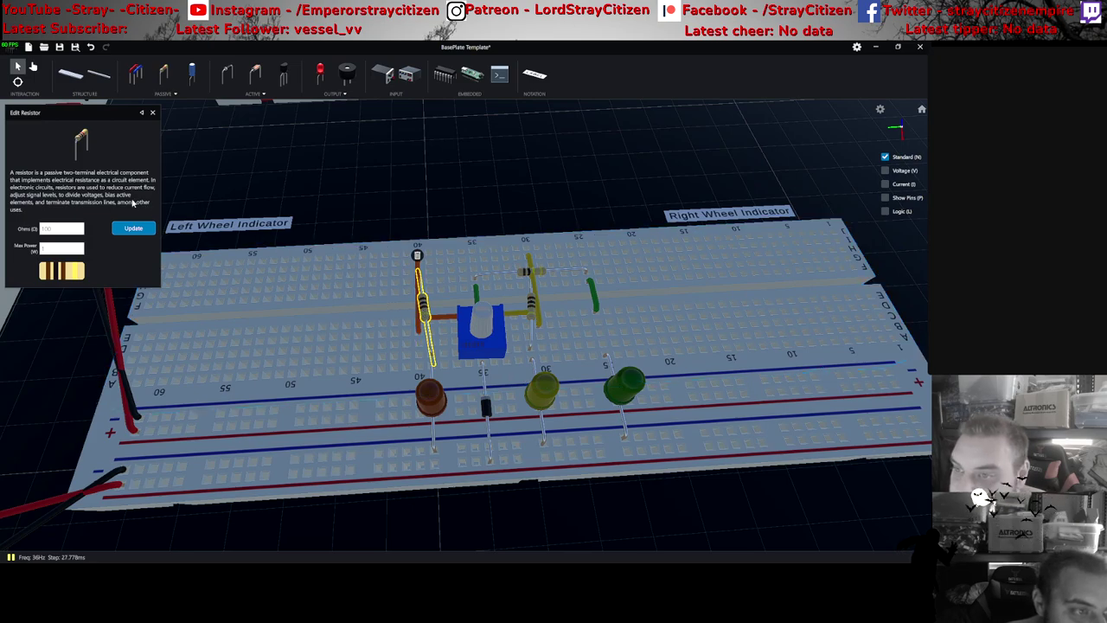
left_click(152, 115)
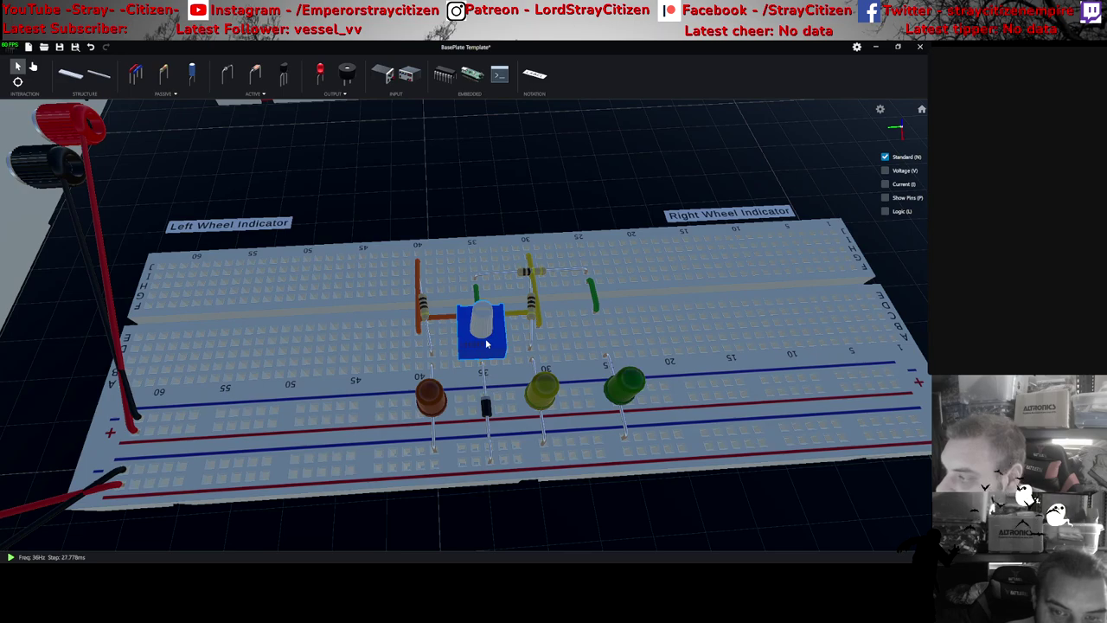
- Set the potentiometer's maximum resistance to 100000 ohms
left_click(486, 344)
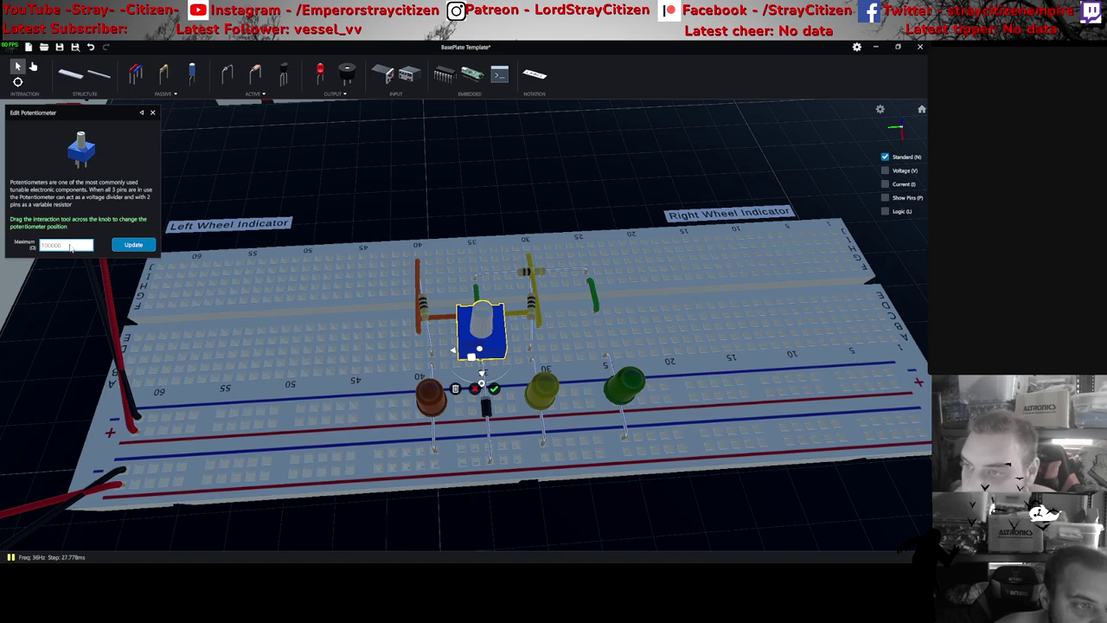
left_click(133, 246)
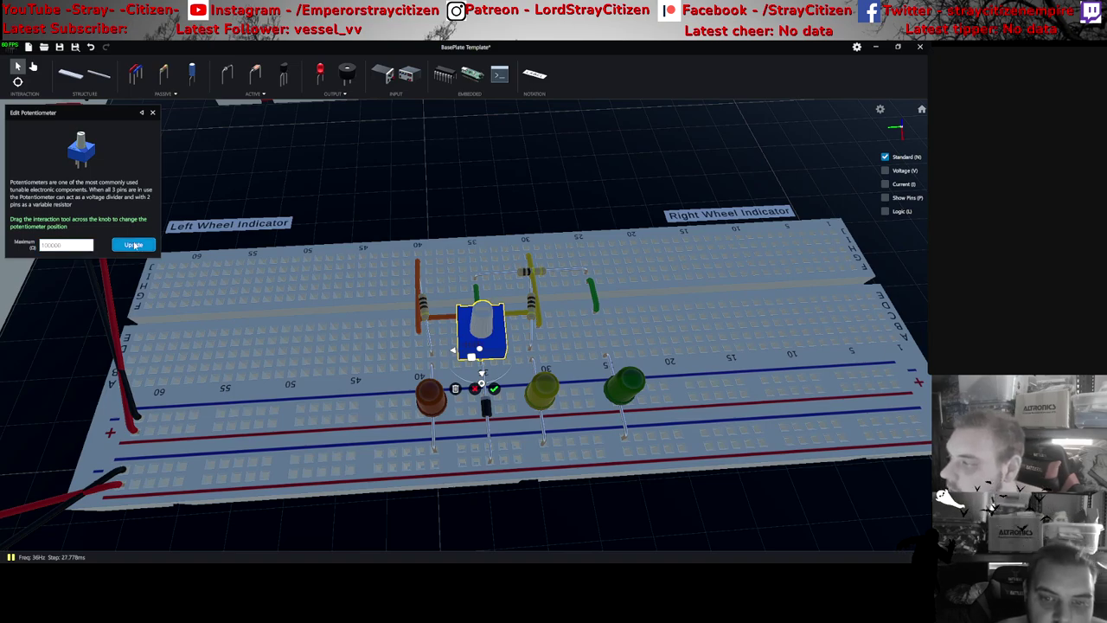
left_click(494, 390)
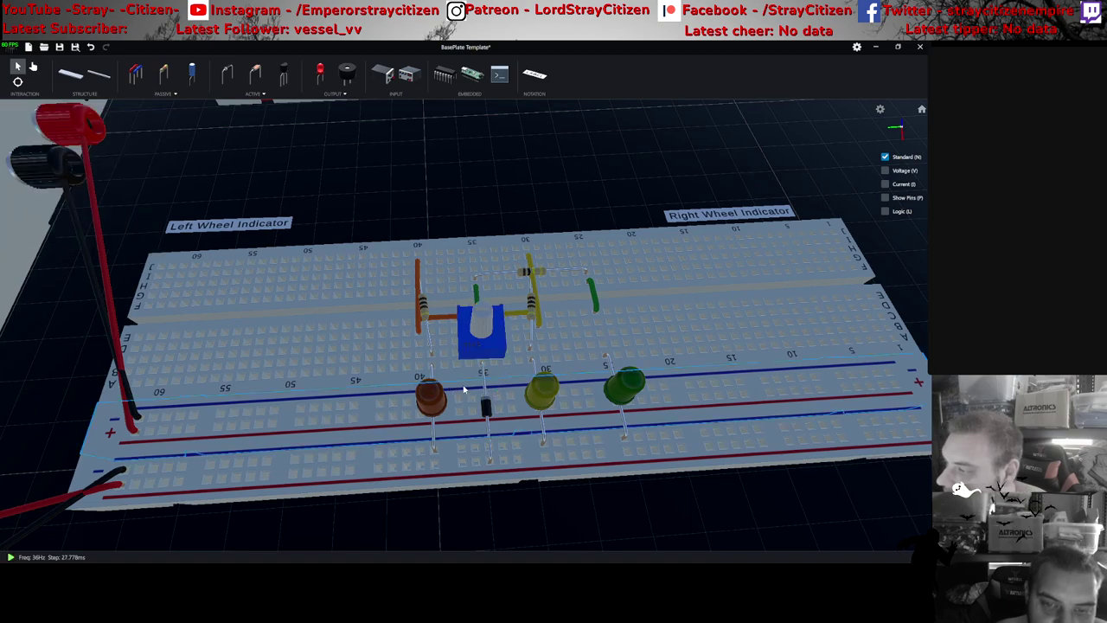
- Set the potentiometer's maximum resistance to 1000000 ohms and test its knob with the interaction tool
left_click(474, 346)
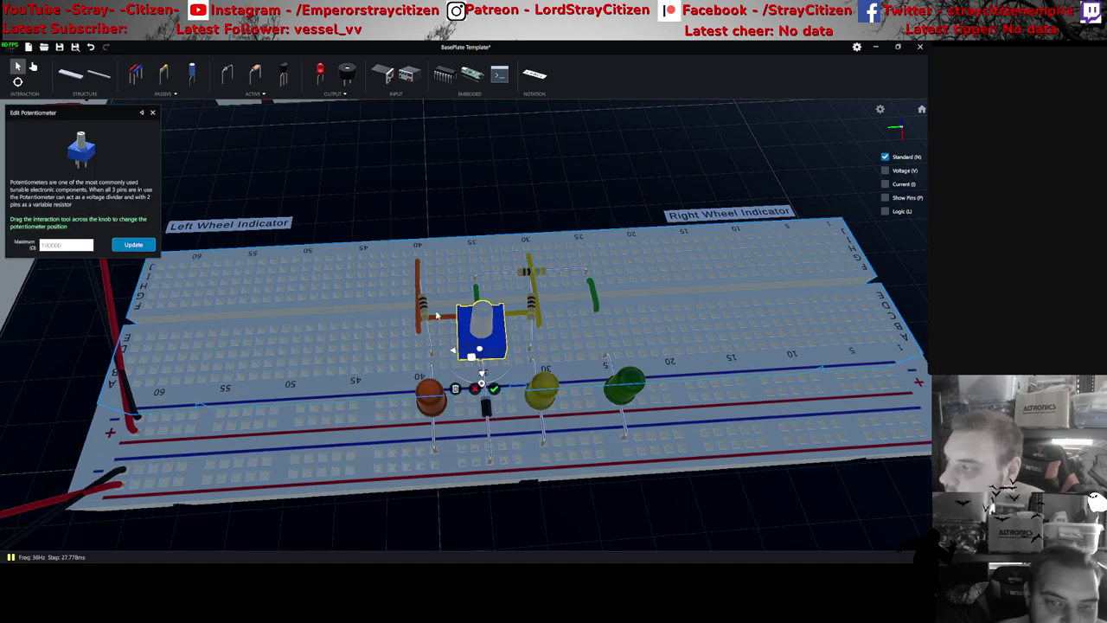
left_click(83, 245)
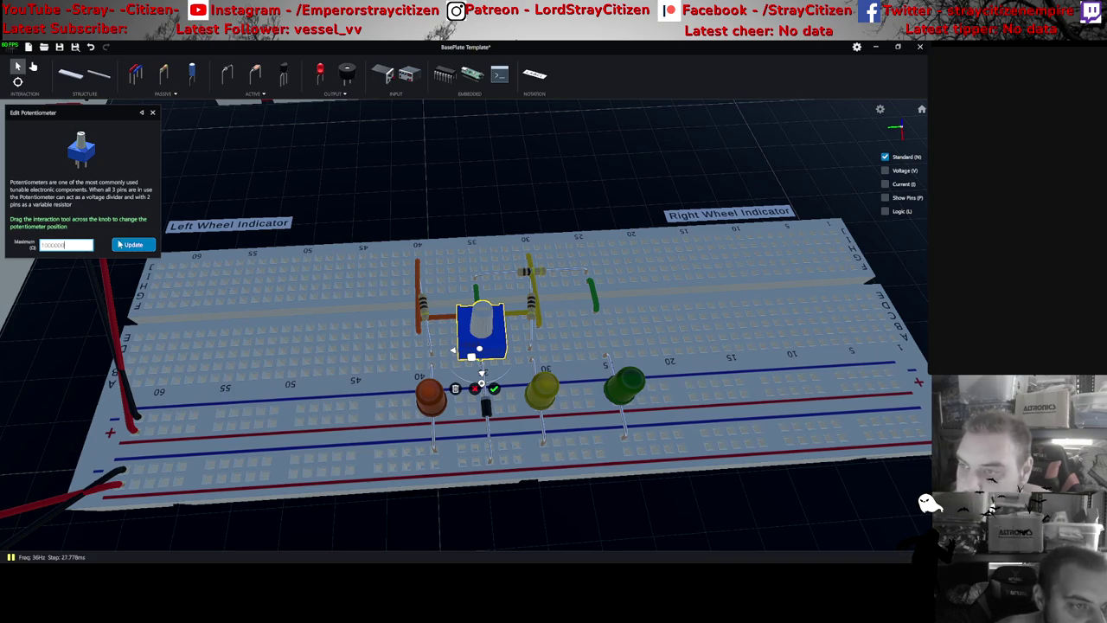
left_click(121, 245)
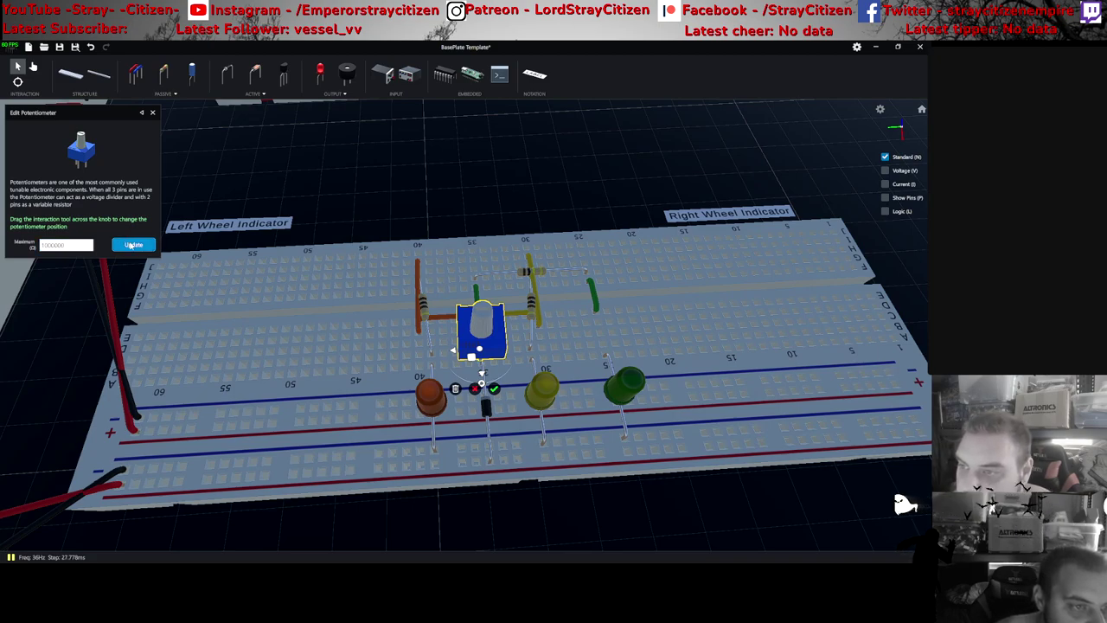
left_click(152, 113)
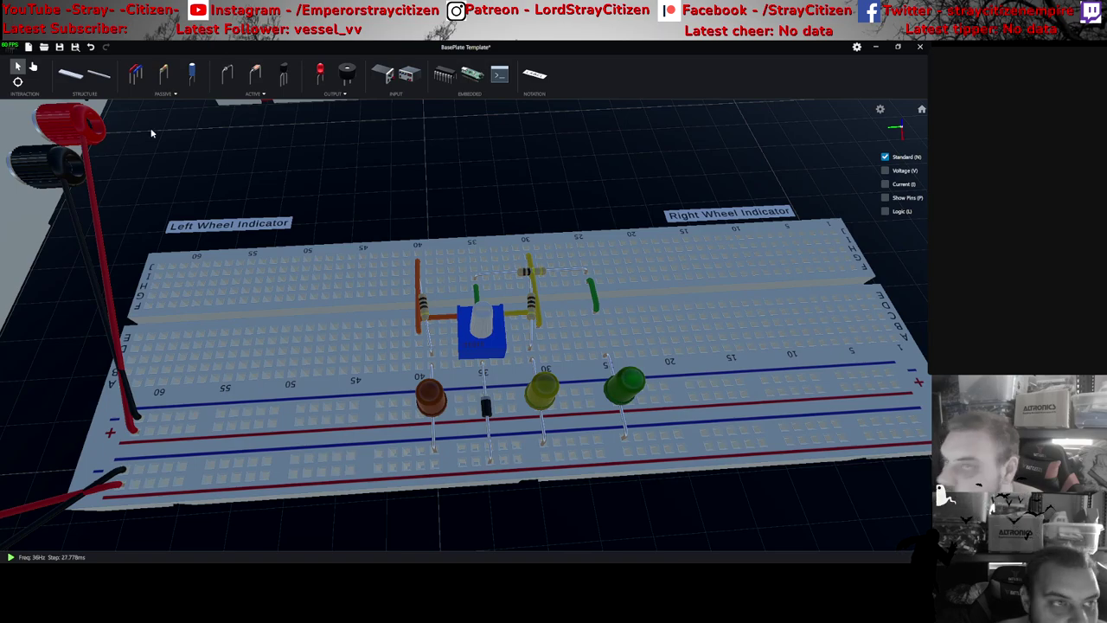
left_click(32, 68)
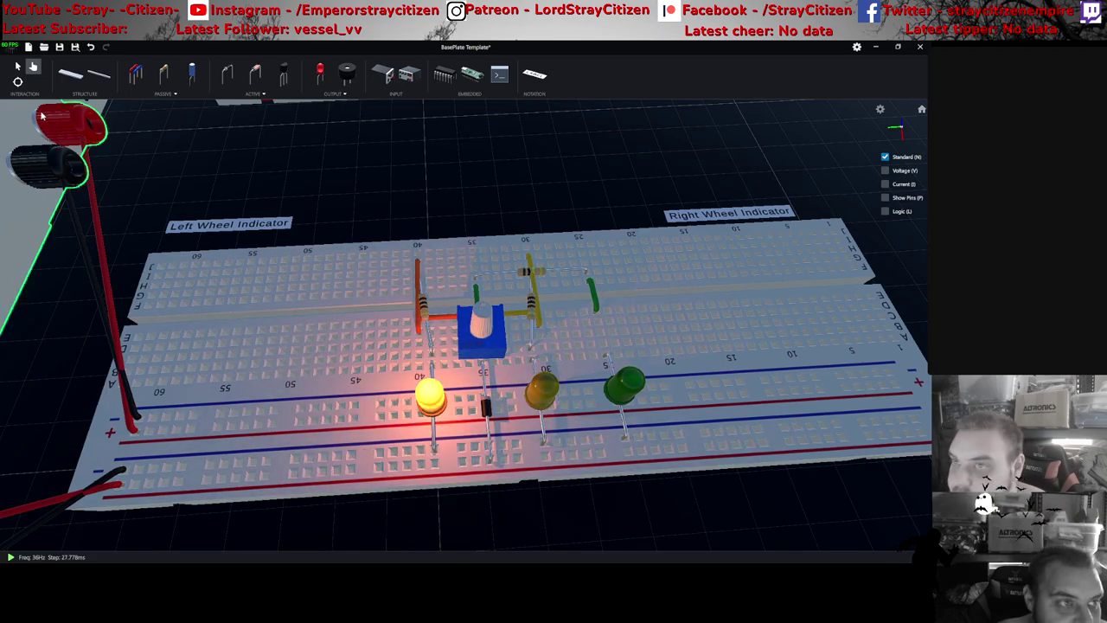
- Set the resistors in line with the orange and yellow LEDs to 1000 ohms each
left_click(424, 316)
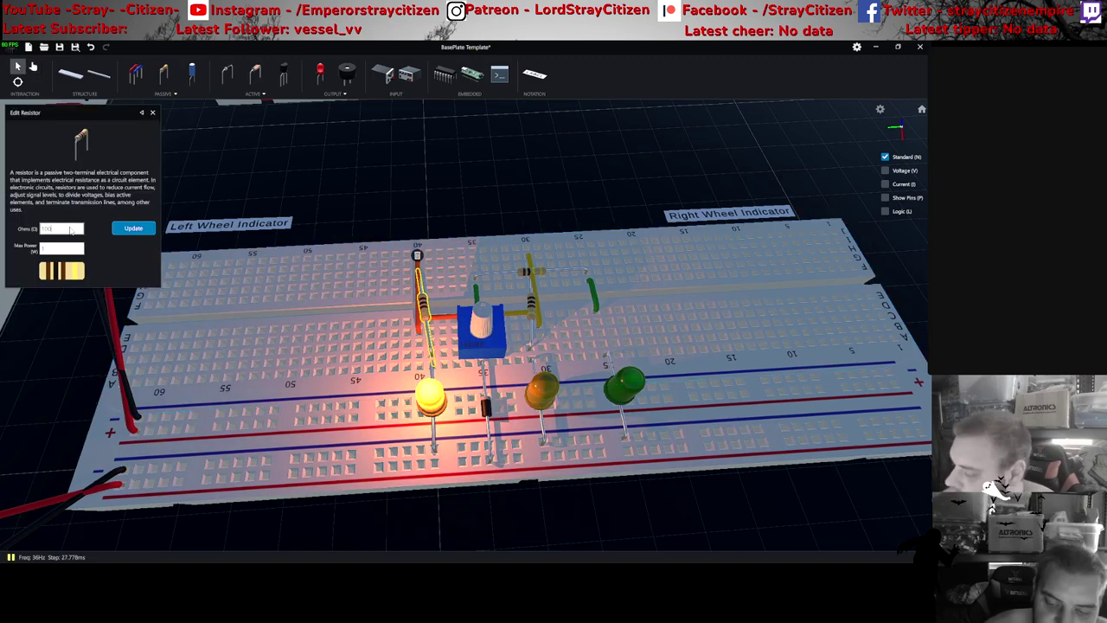
left_click(133, 227)
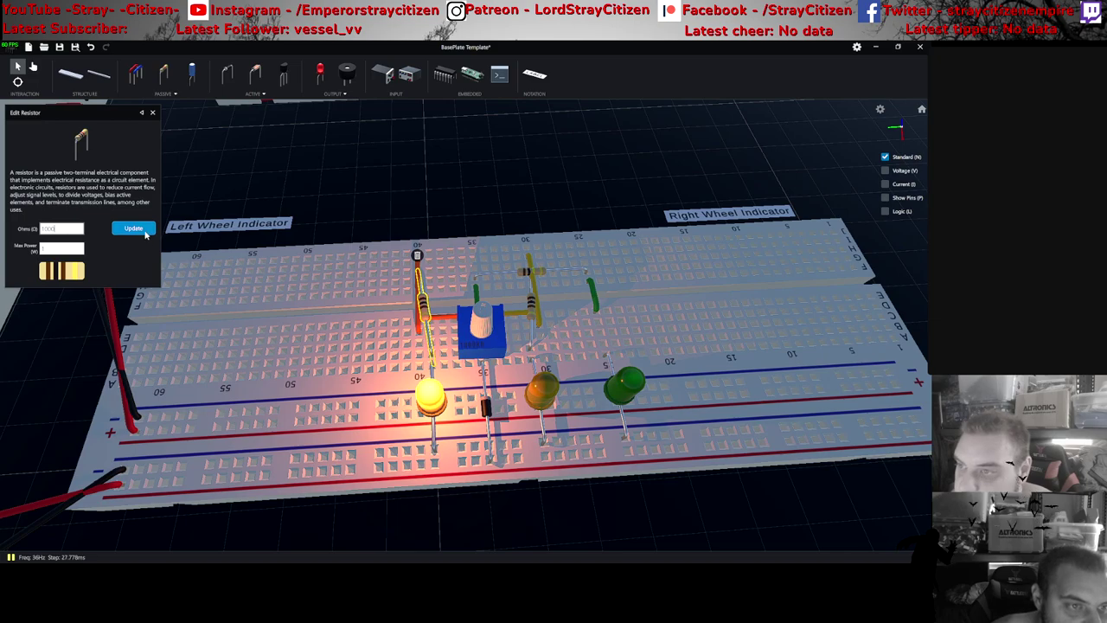
left_click(531, 304)
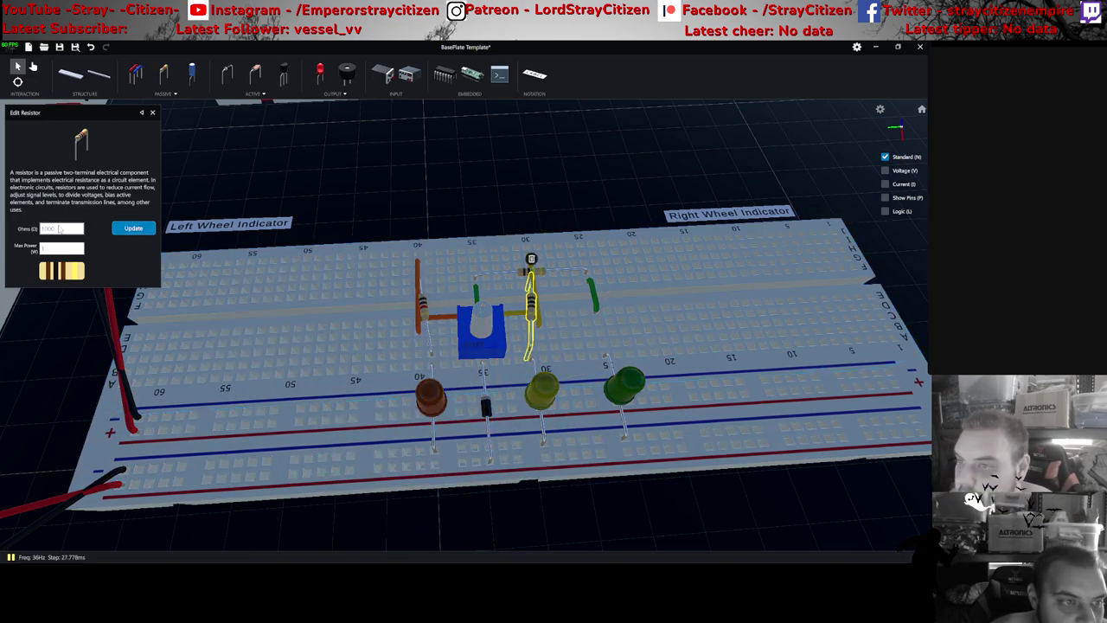
left_click(133, 227)
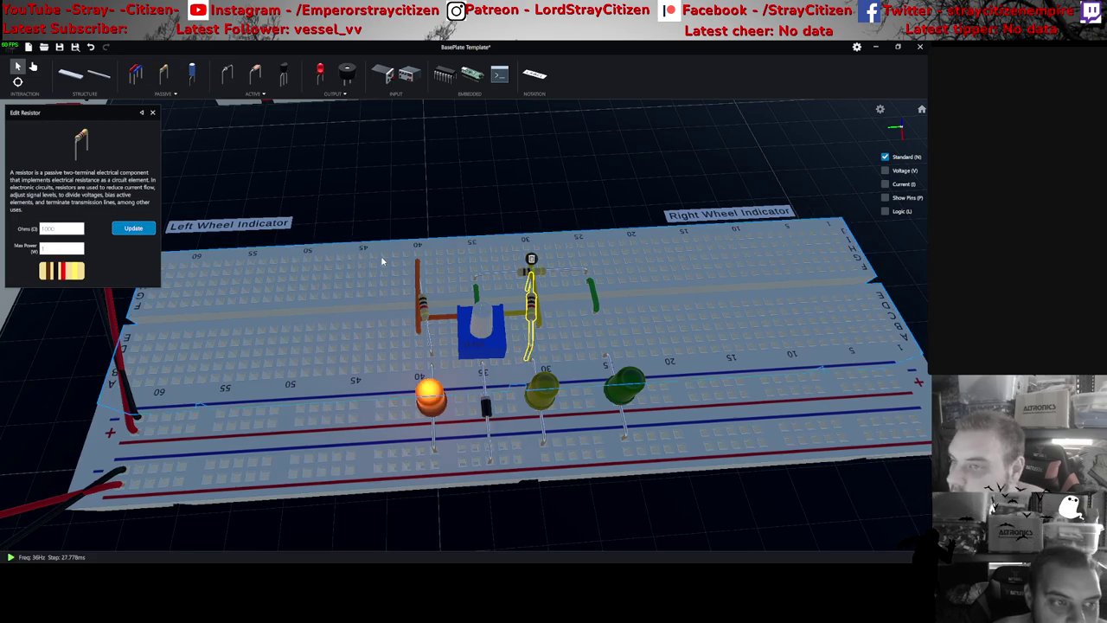
left_click(350, 218)
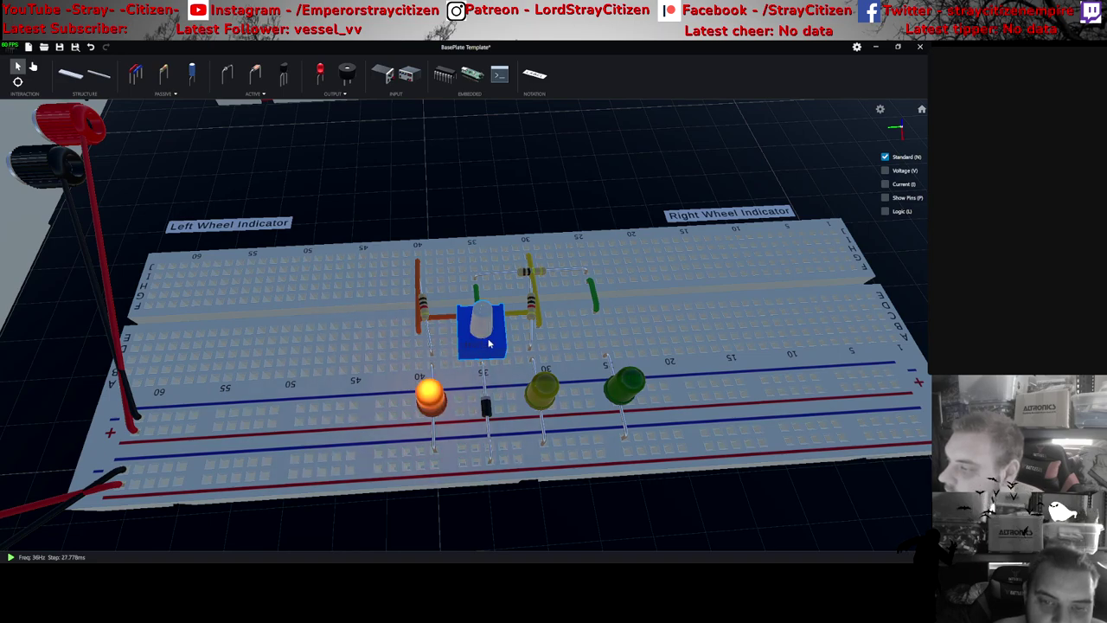
- Turn the potentiometer knob to test the LEDs and check the value of the yellow LED's resistor
left_click(32, 67)
left_click(481, 328)
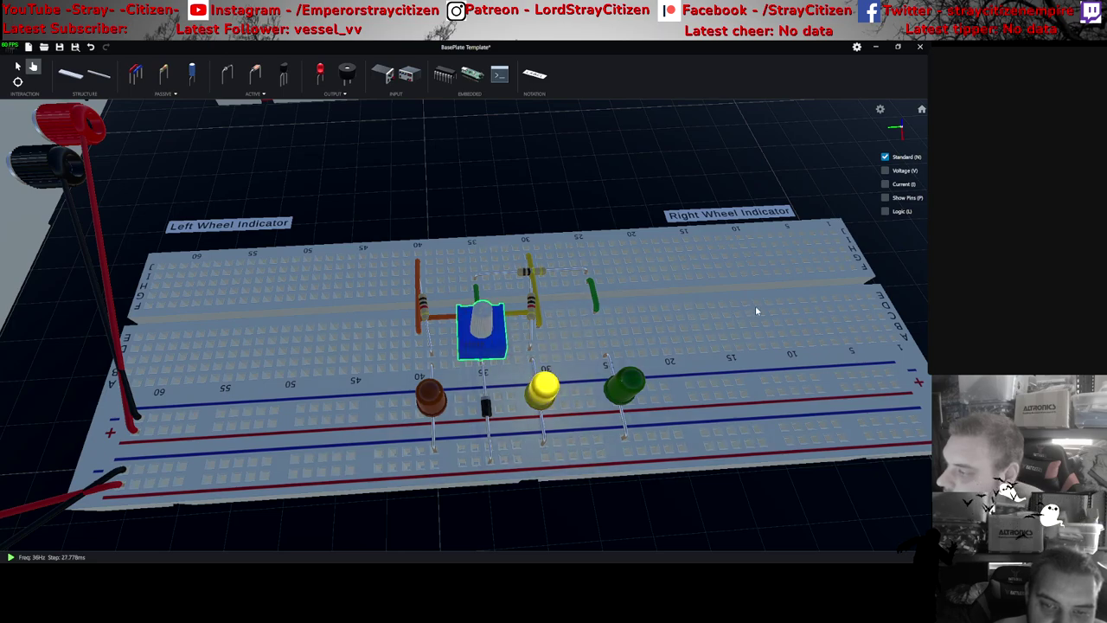
left_click(512, 304)
key("Escape")
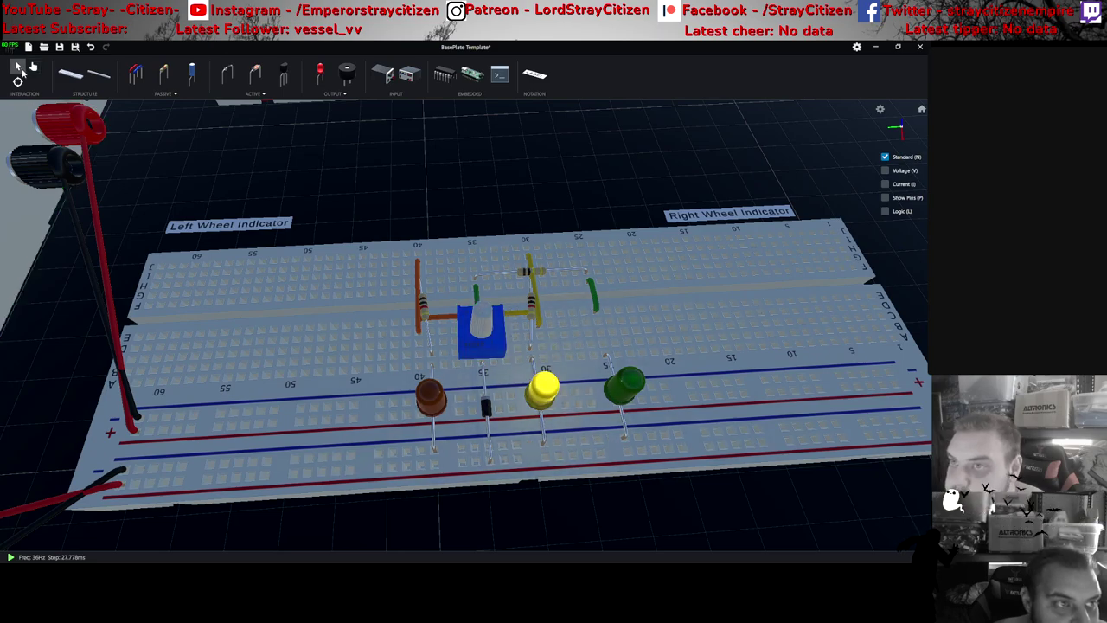
left_click(533, 311)
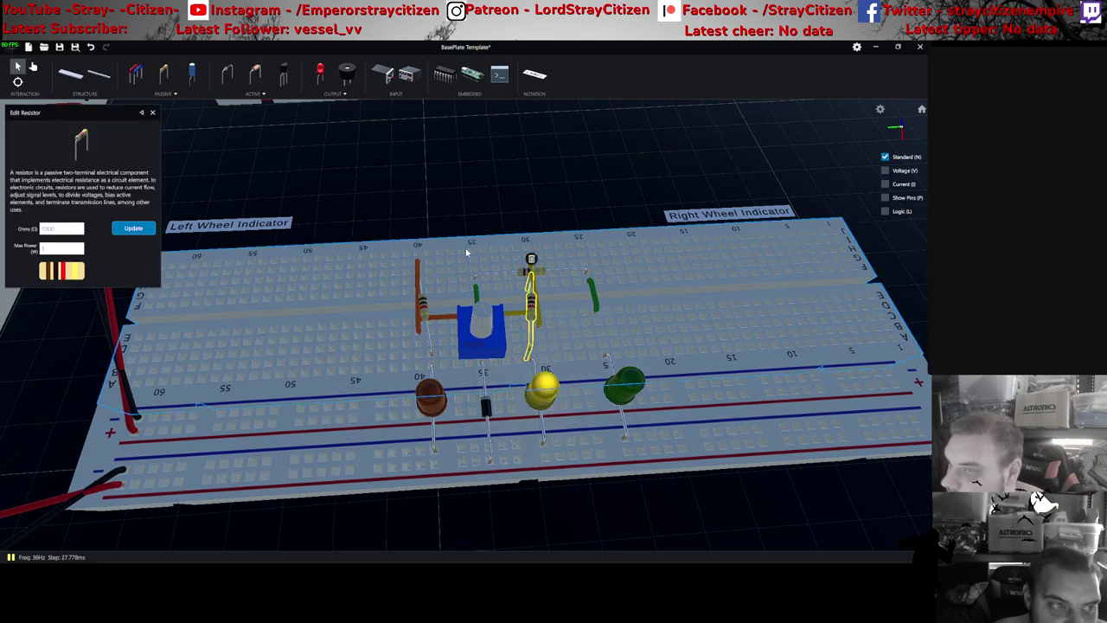
left_click(342, 204)
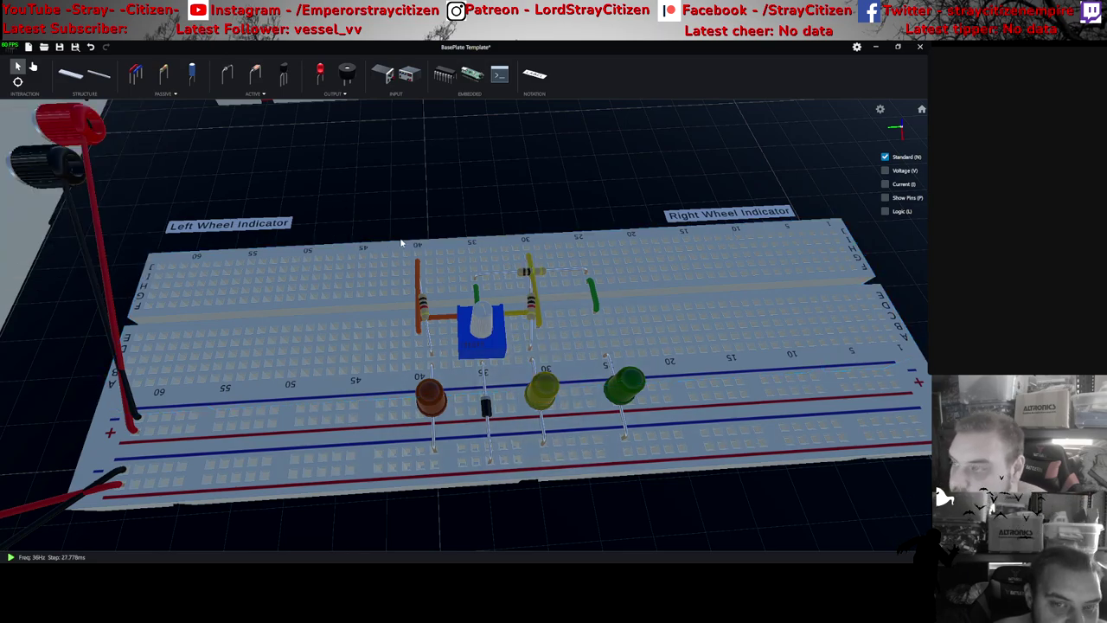
- Set the potentiometer's maximum resistance to 10000000 ohms and test how its knob shifts the LEDs
left_click(481, 331)
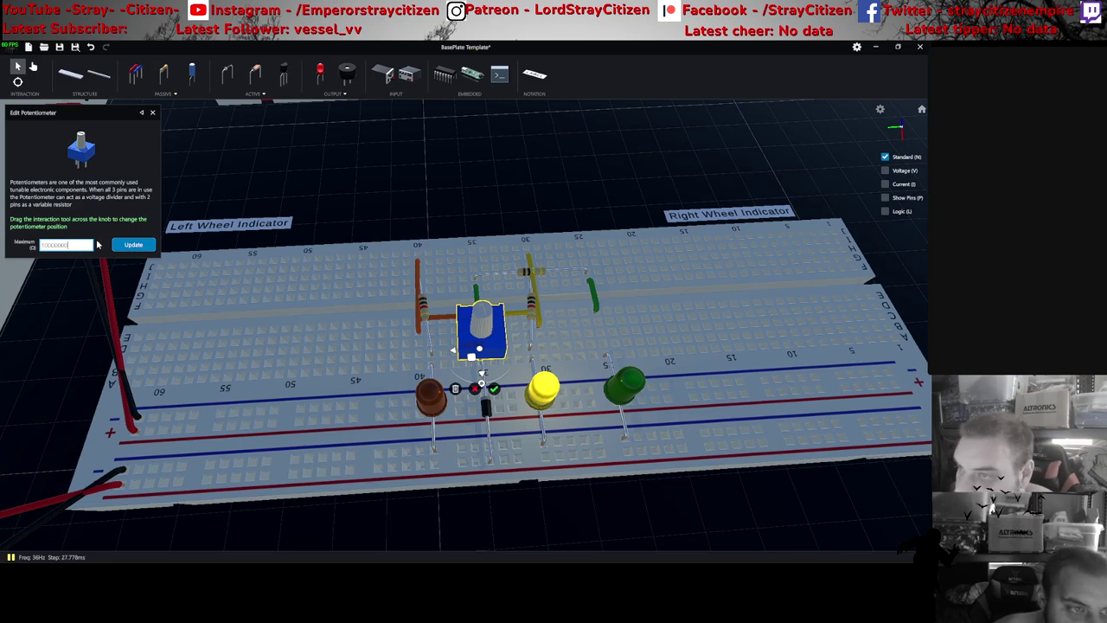
left_click(130, 246)
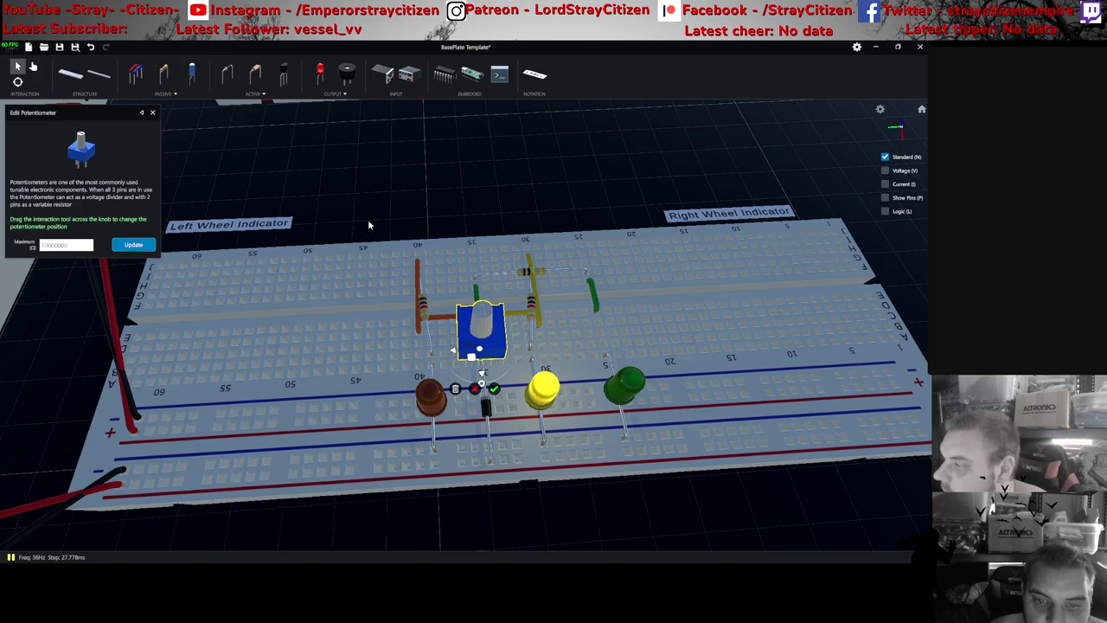
left_click(376, 187)
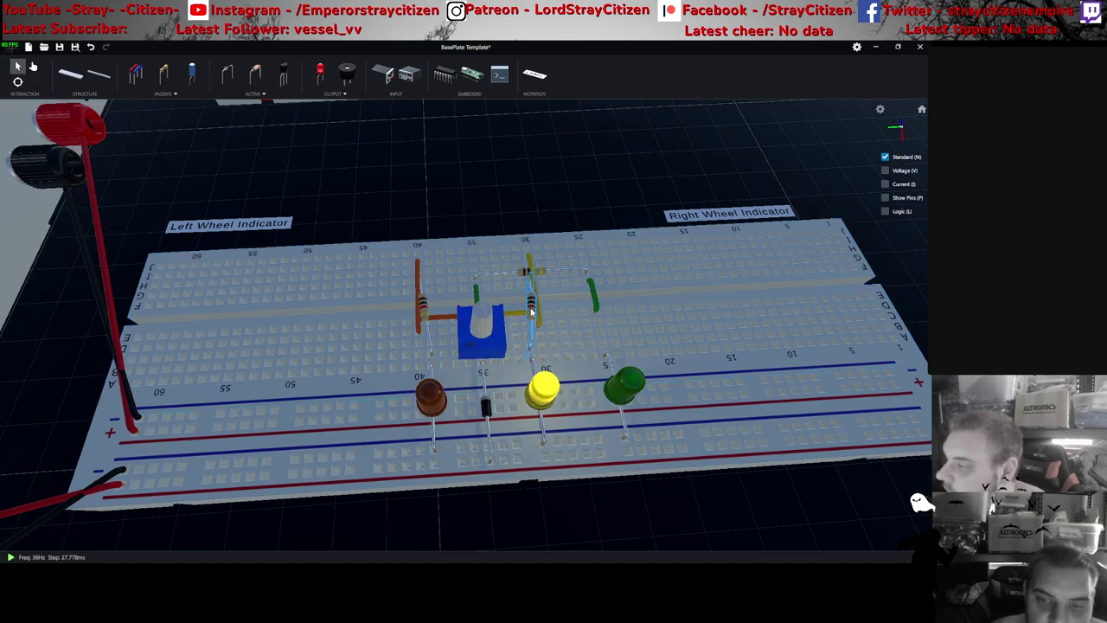
left_click(33, 68)
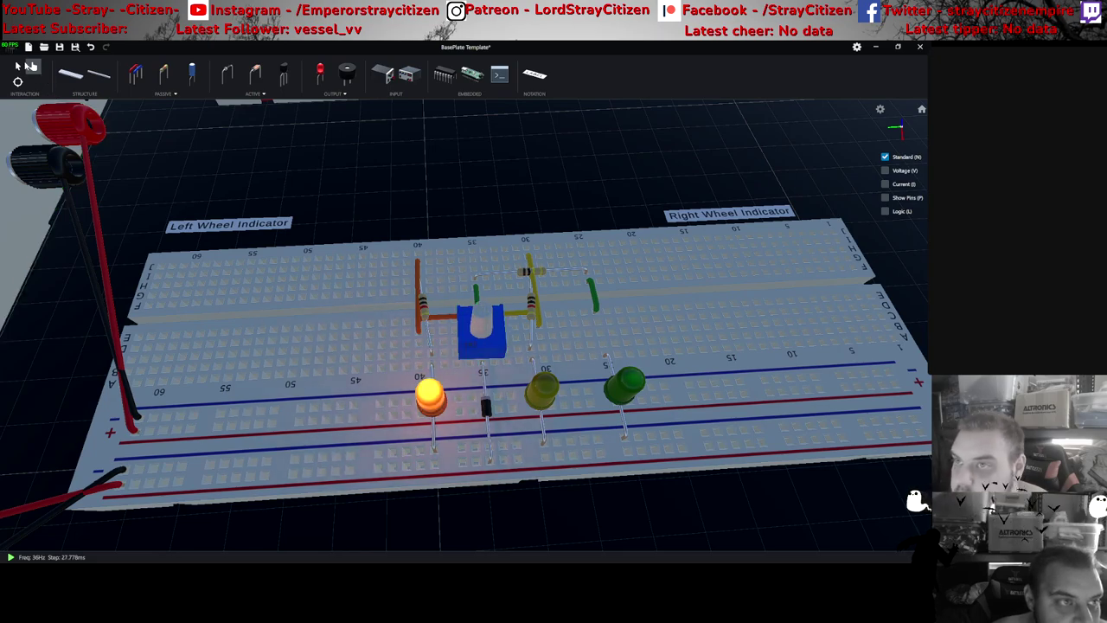
- Lower the potentiometer's maximum resistance to 100000 ohms and deselect it
left_click(466, 330)
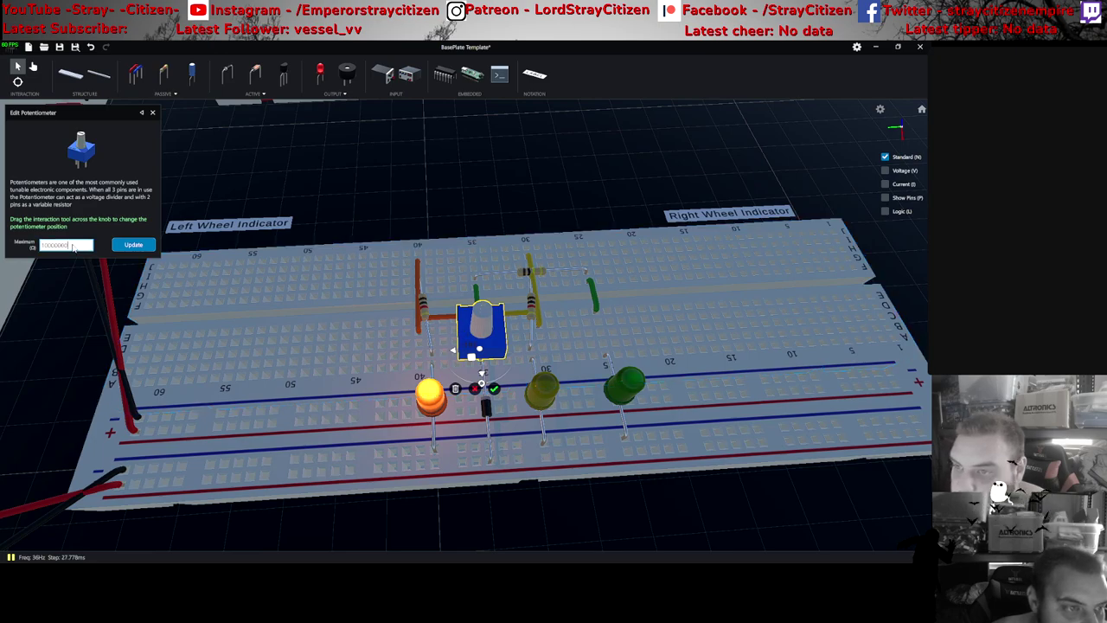
key("BackSpace")
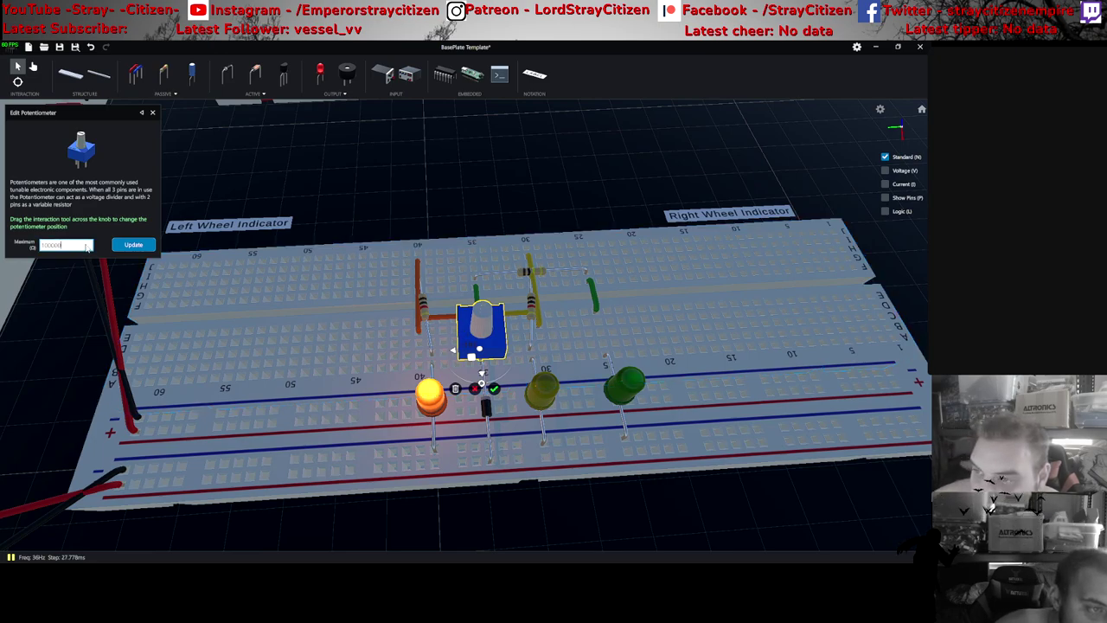
left_click(117, 246)
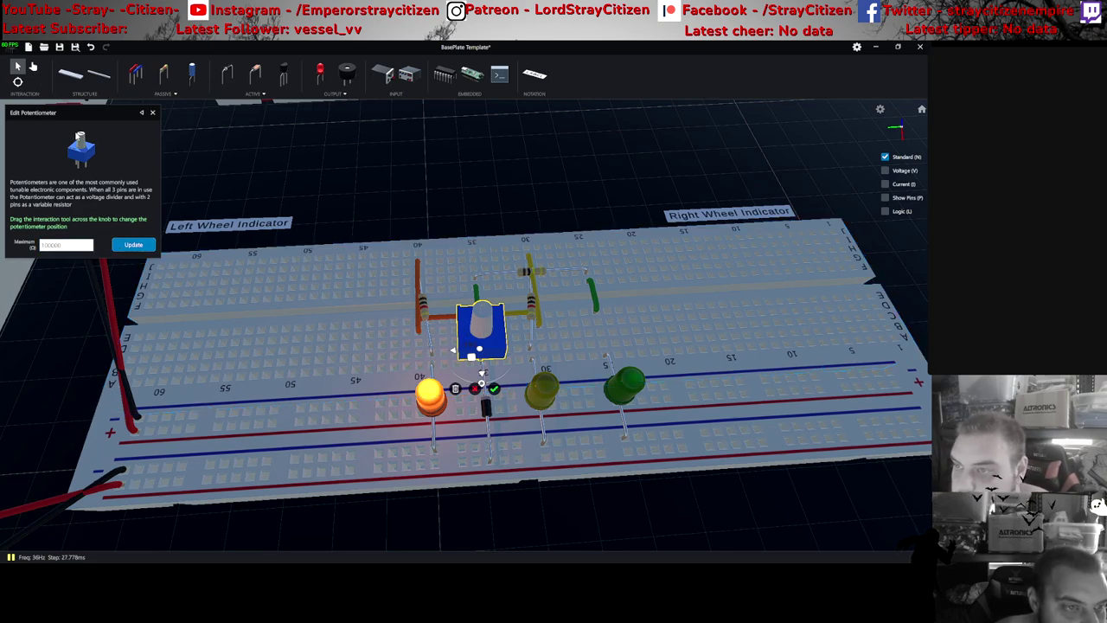
left_click(321, 270)
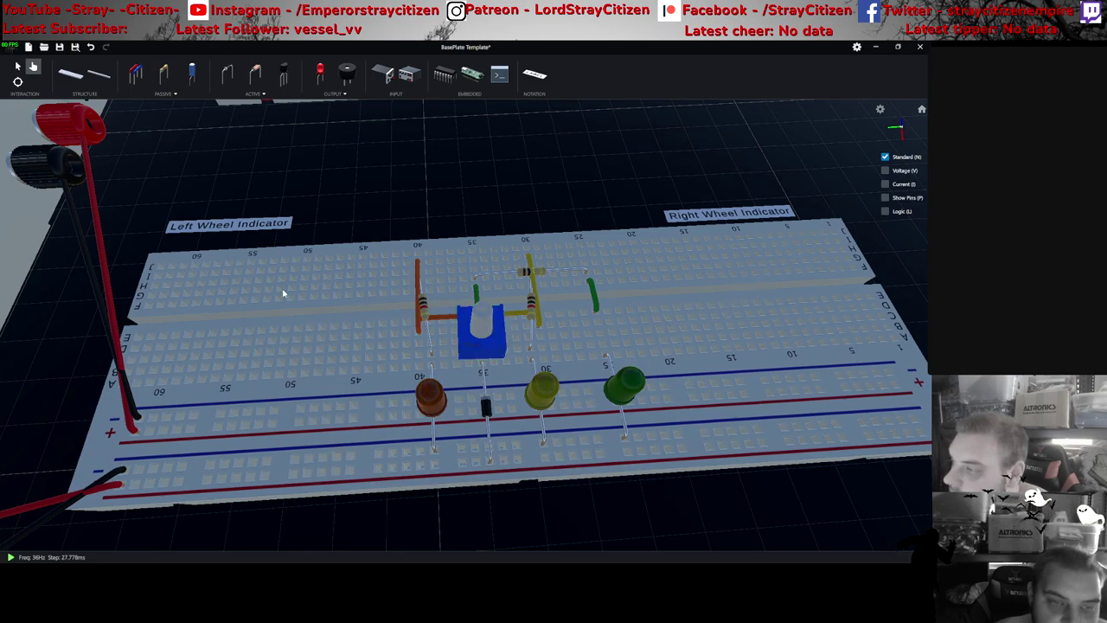
- Set the potentiometer's maximum resistance to 500000 ohms and activate the interaction tool for testing its knob
left_click(17, 67)
left_click(470, 350)
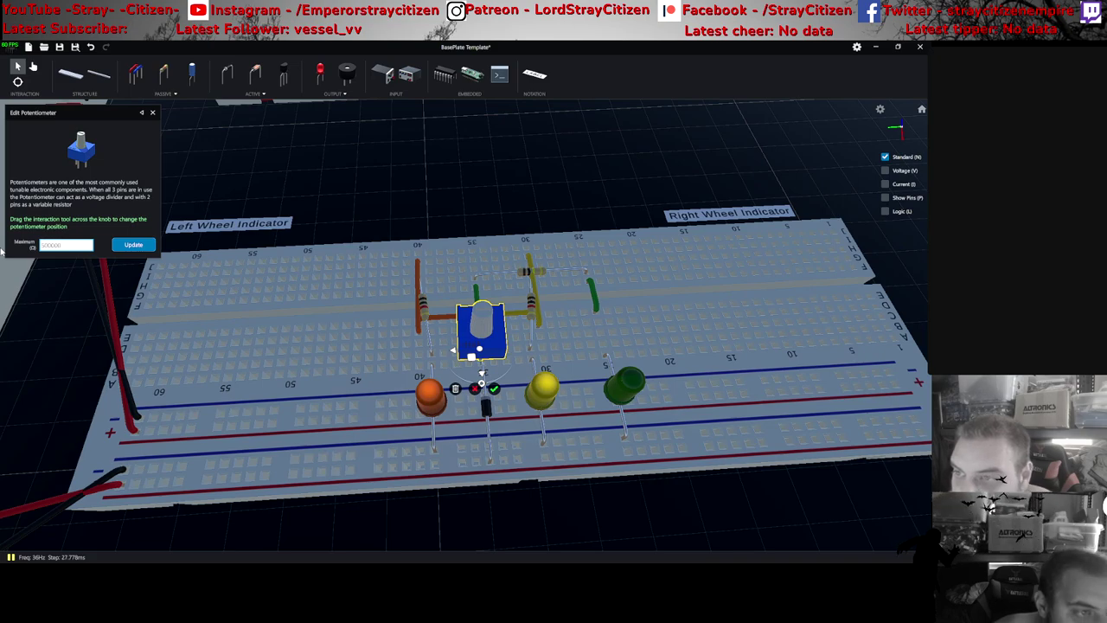
left_click(133, 246)
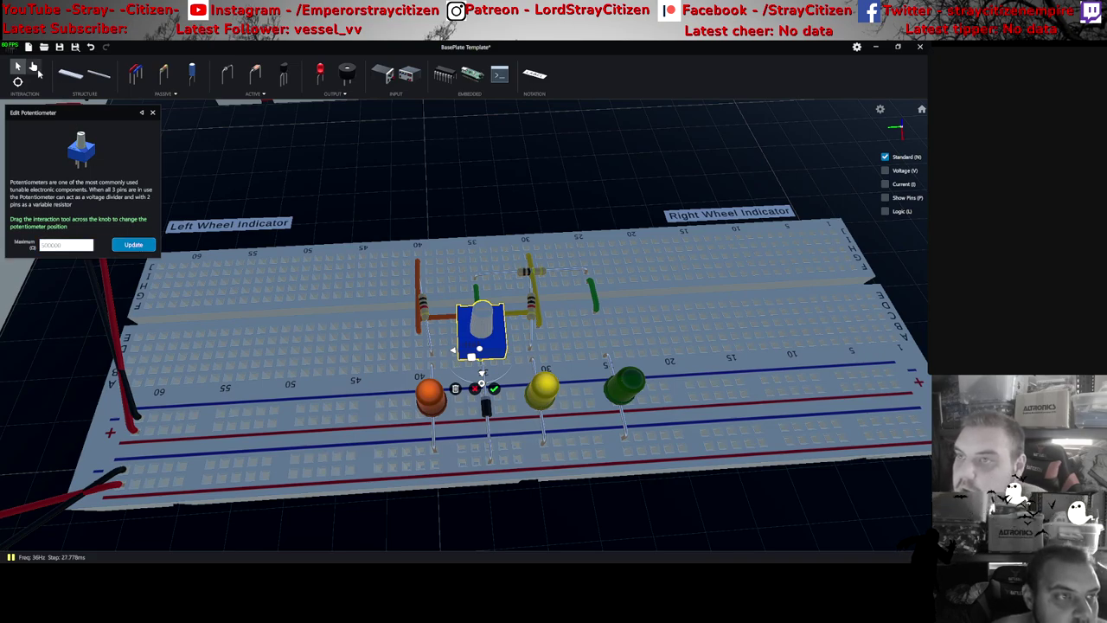
left_click(33, 67)
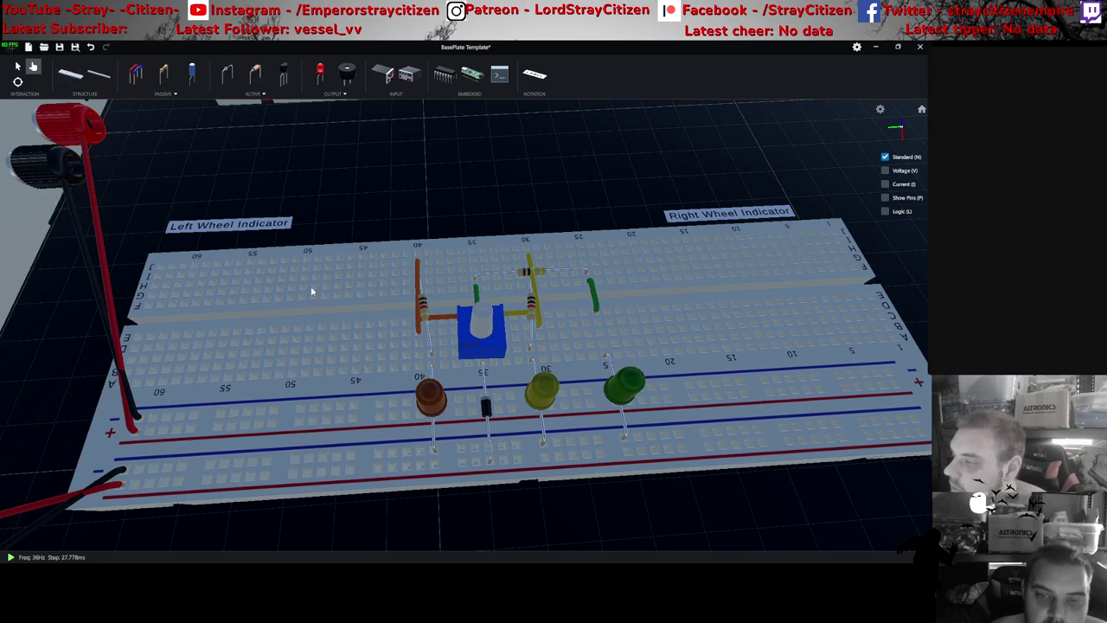